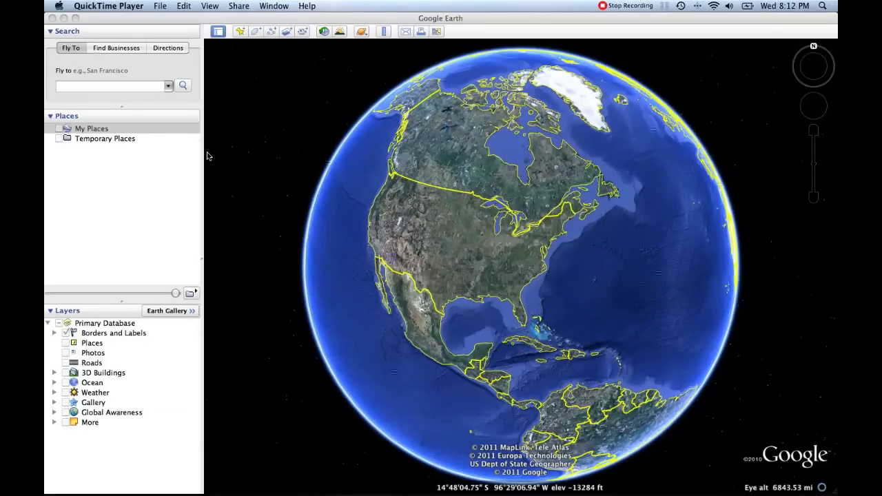
Step: Rotate the globe eastward and tilt it north until Africa and Europe are centred
drag(567, 252, 426, 232)
drag(663, 208, 510, 203)
drag(576, 83, 576, 150)
drag(620, 122, 616, 180)
drag(612, 97, 528, 103)
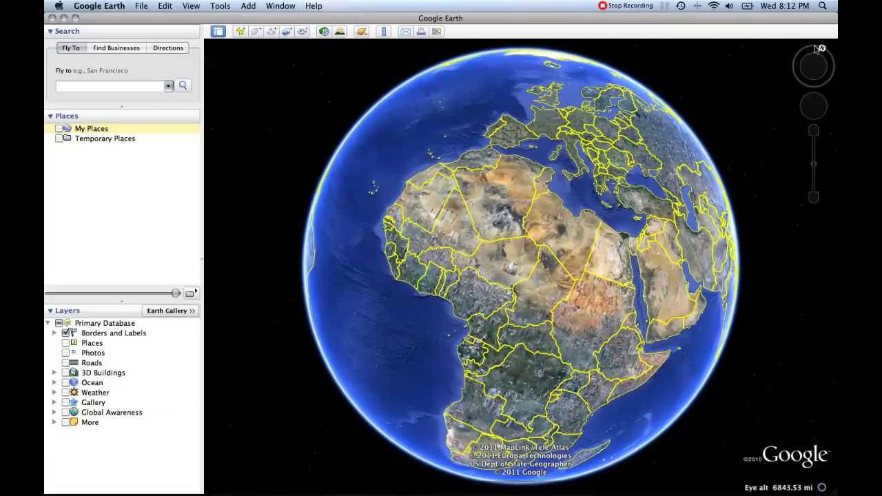
drag(624, 126, 629, 138)
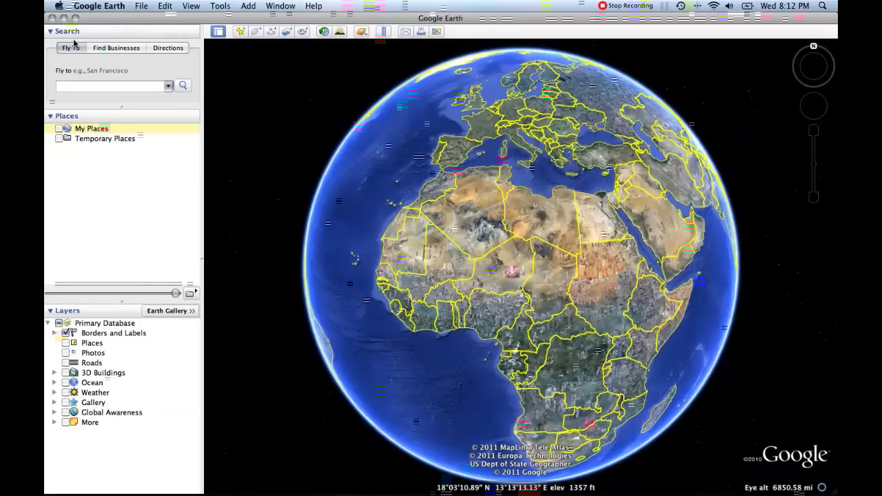
Step: Search 'Washington' in the Fly To box and fly to Washington, DC
click(93, 86)
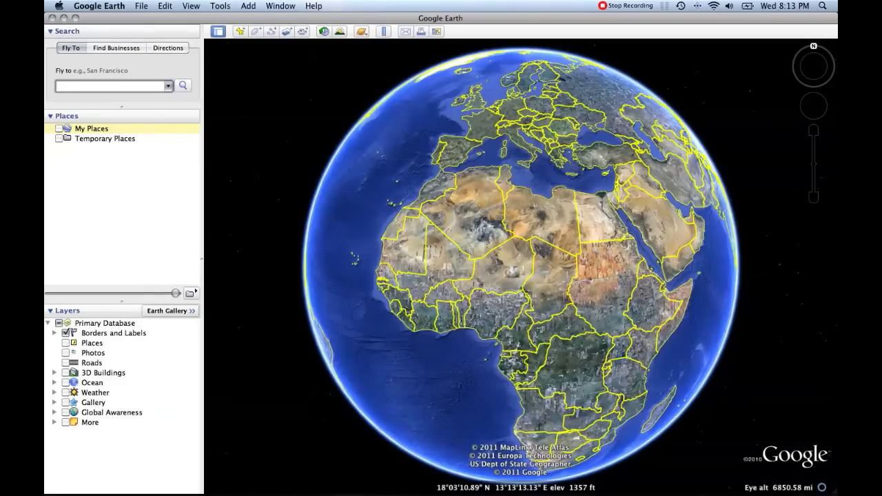
text(Washington, DC)
key(Return)
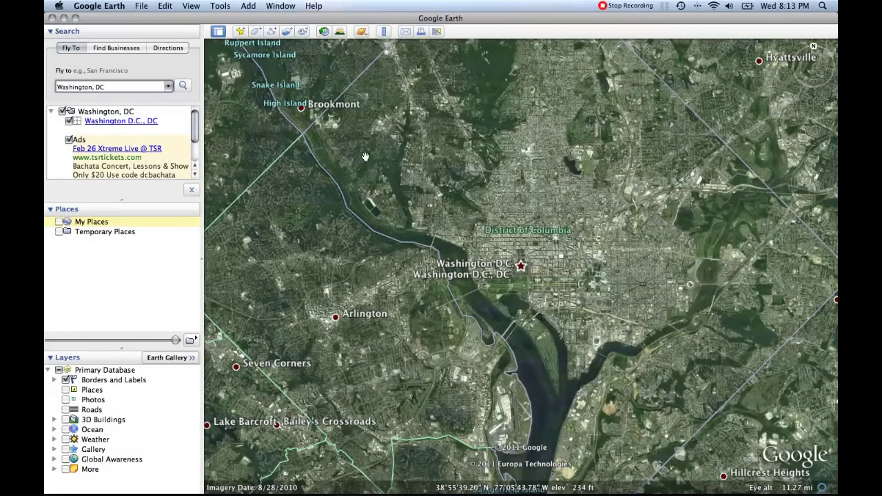
Step: Zoom back out to a whole-globe view turned toward the Atlantic
scroll(509, 232, down, 5)
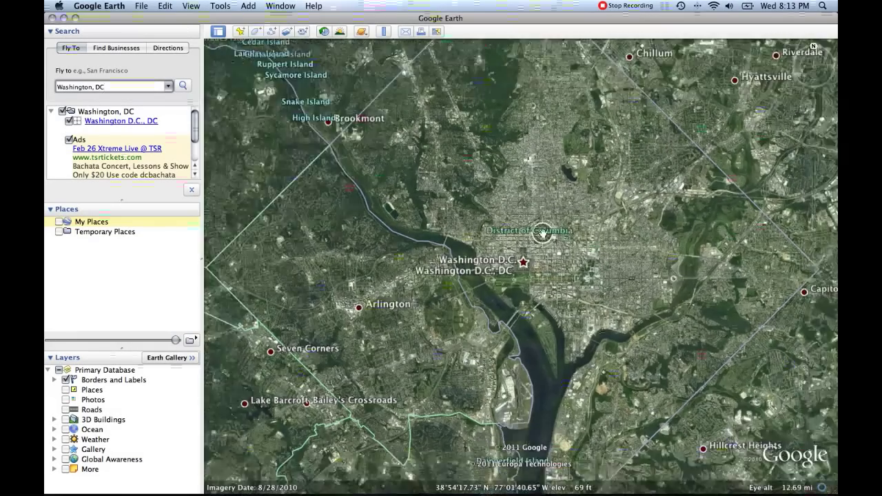
scroll(543, 233, down, 10)
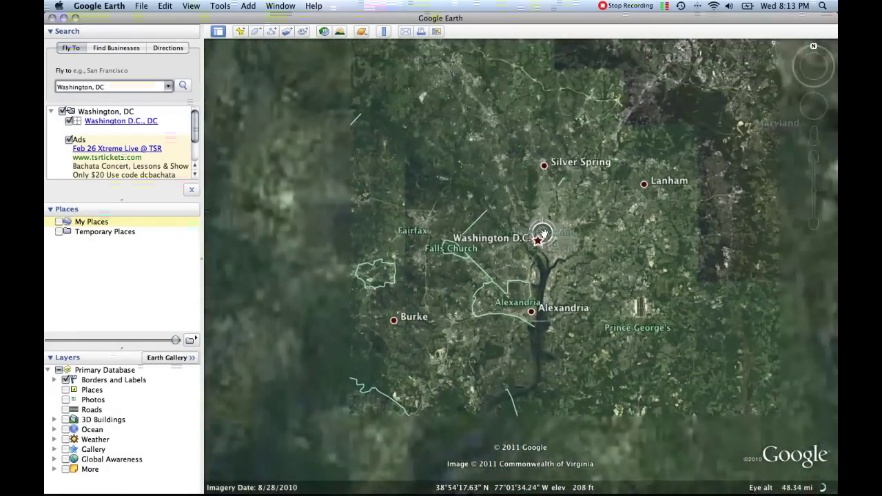
scroll(544, 233, down, 10)
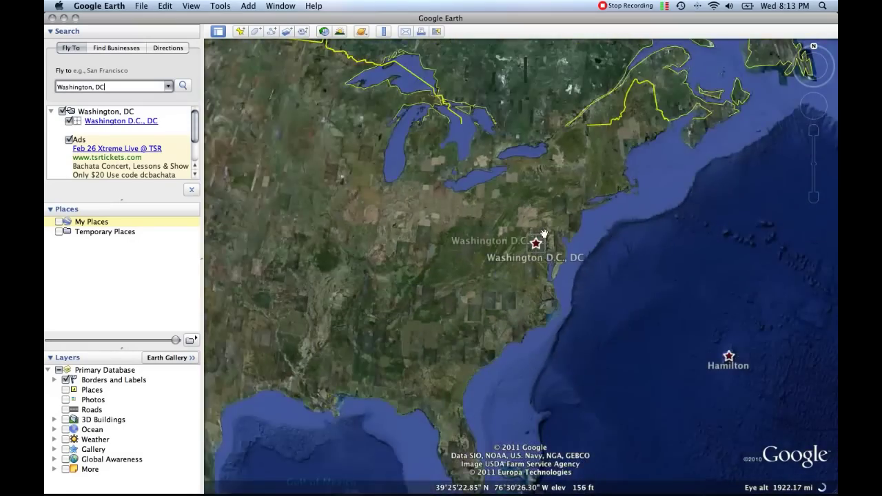
scroll(536, 238, down, 10)
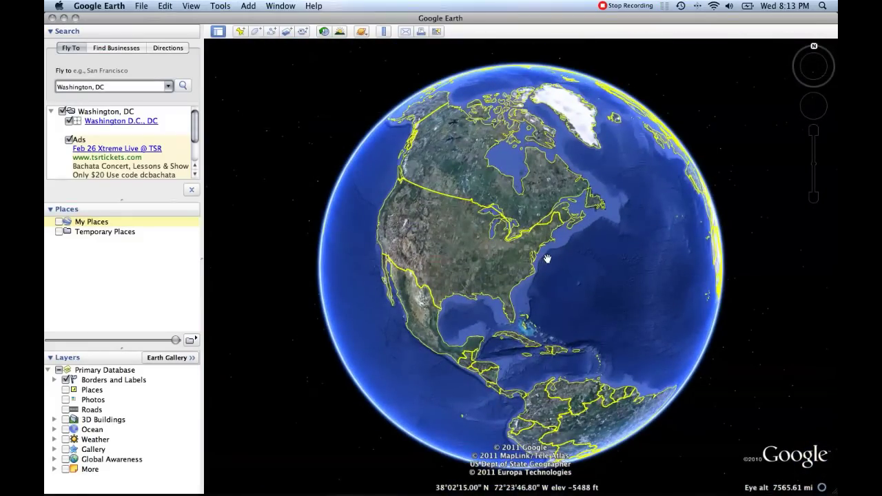
drag(555, 257, 496, 253)
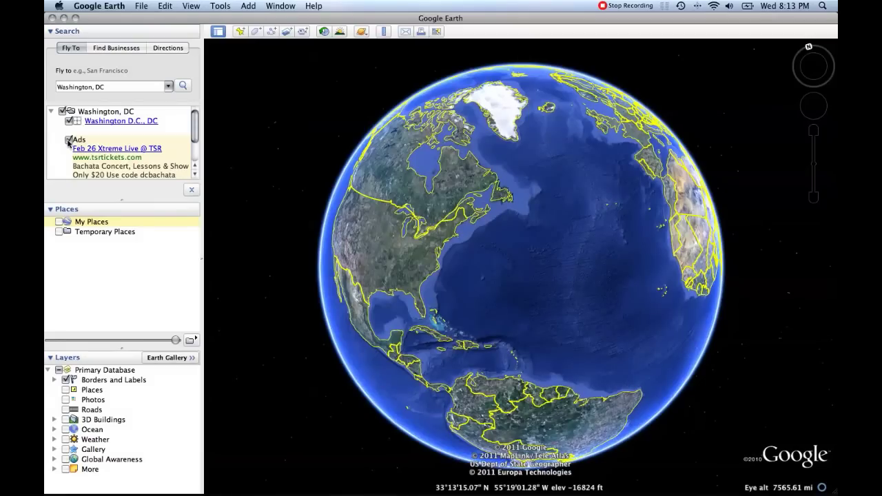
Step: Hide and re-show the Washington D.C. result, then collapse the Search section
click(195, 135)
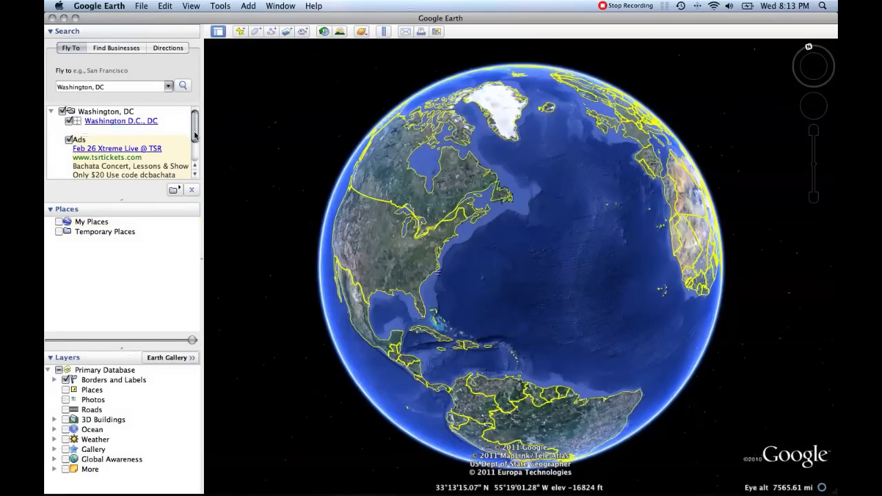
click(69, 121)
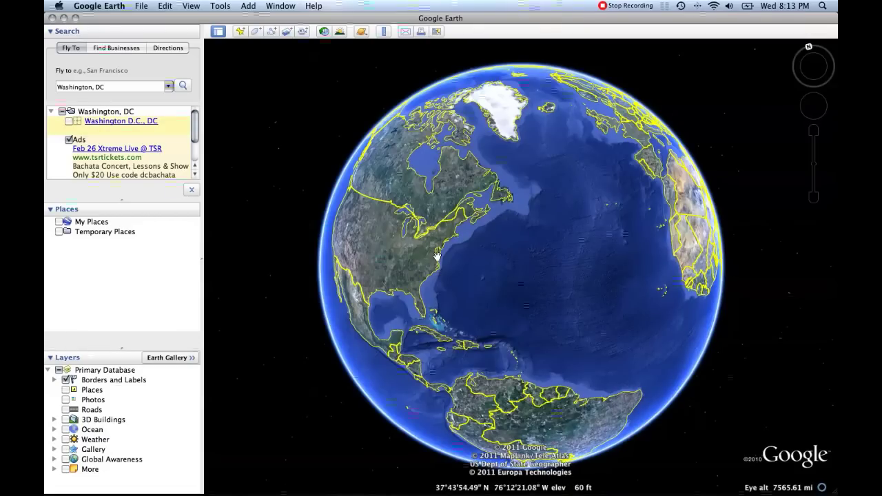
click(69, 122)
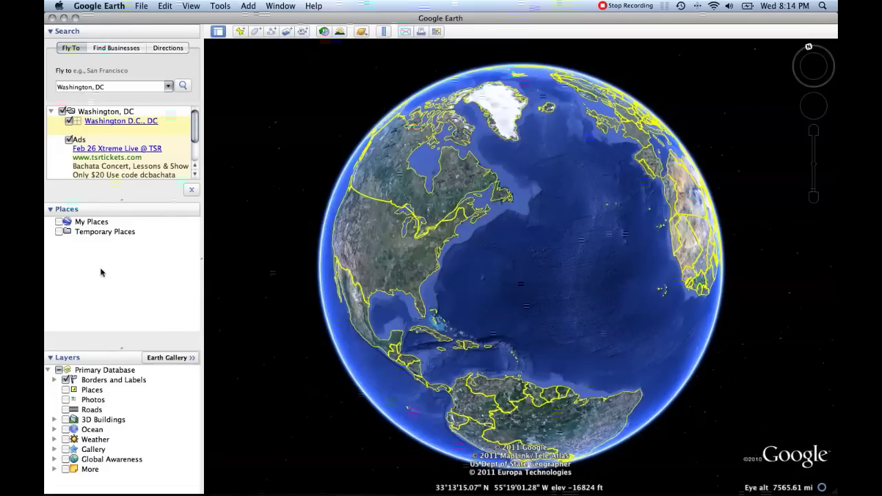
click(50, 33)
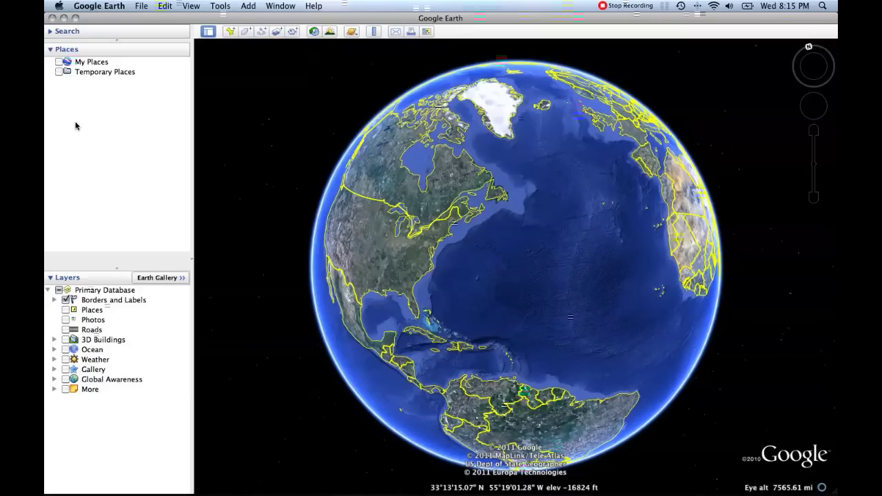
Step: Check My Places and Temporary Places, centre North America, then collapse the Places section
click(60, 62)
click(59, 72)
drag(419, 292, 508, 252)
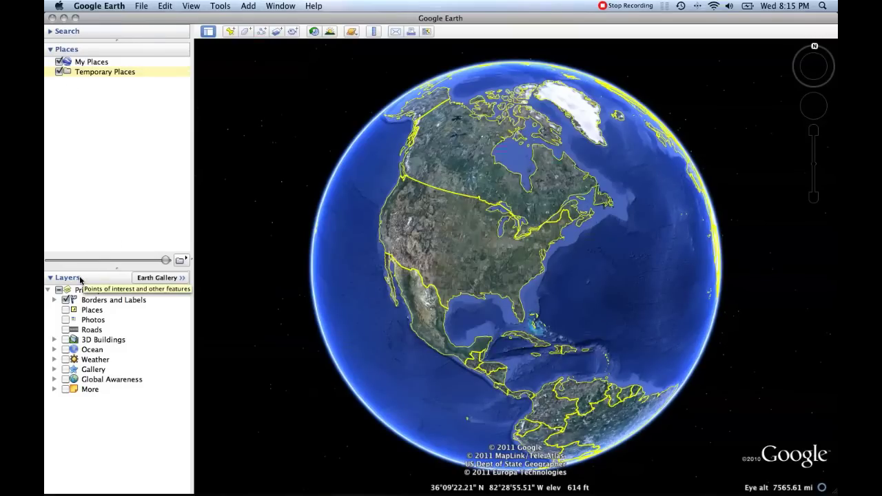
click(51, 50)
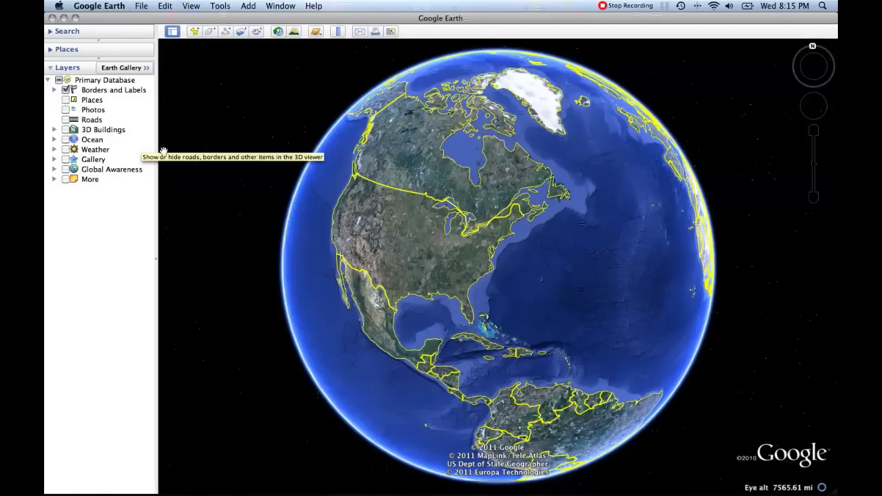
Step: Switch off the Borders and Labels layer
scroll(421, 234, up, 3)
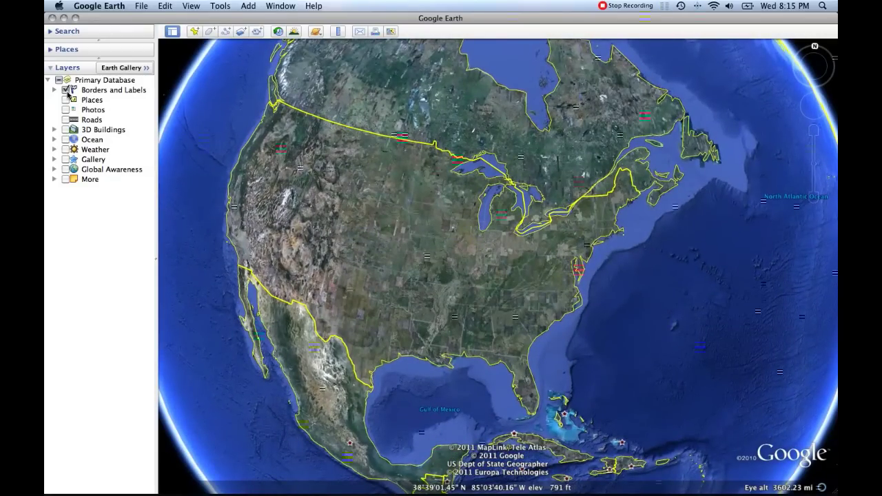
click(67, 92)
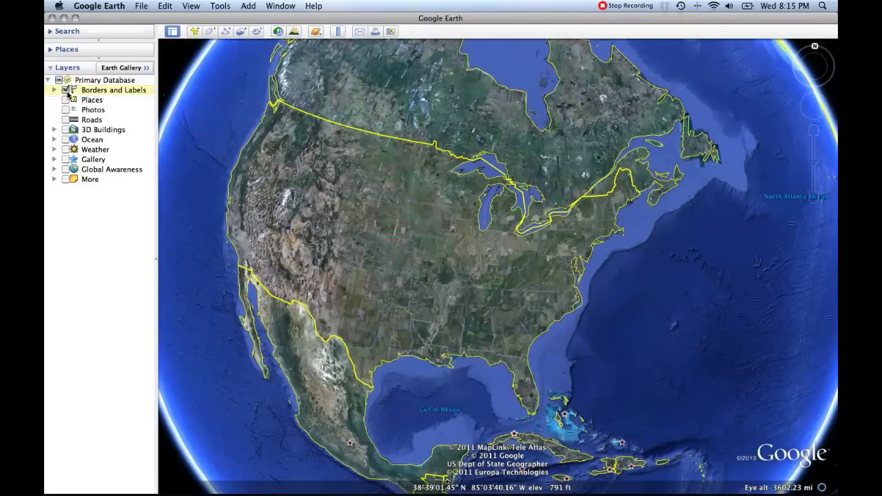
click(66, 91)
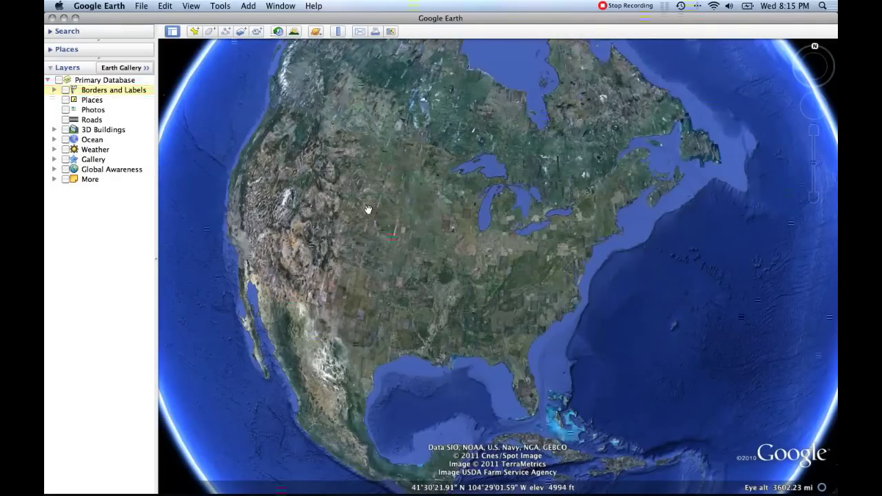
Step: Spin the globe toward Africa and back, zoom into North America, and re-enable Borders and Labels
drag(565, 214, 365, 211)
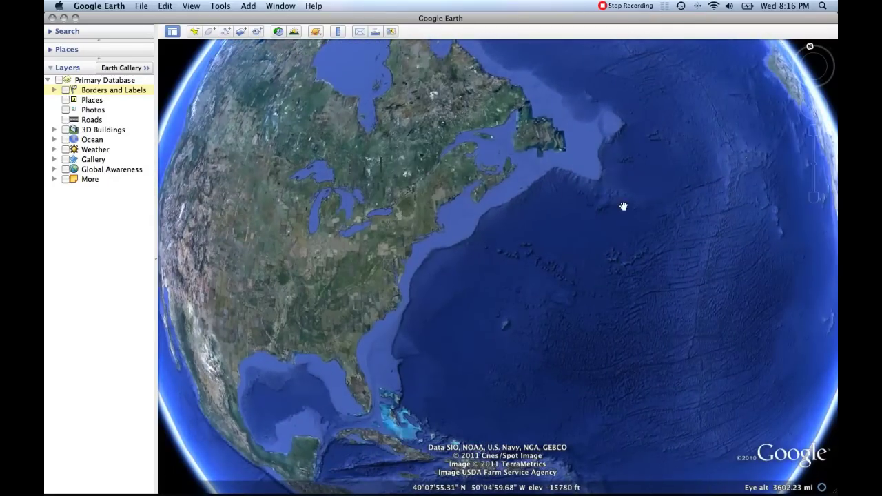
drag(750, 197, 541, 220)
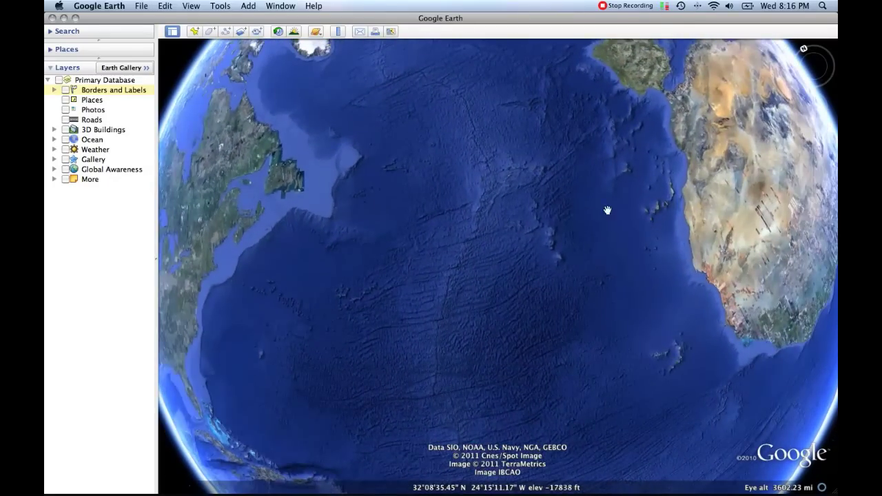
drag(744, 179, 679, 206)
scroll(517, 205, down, 5)
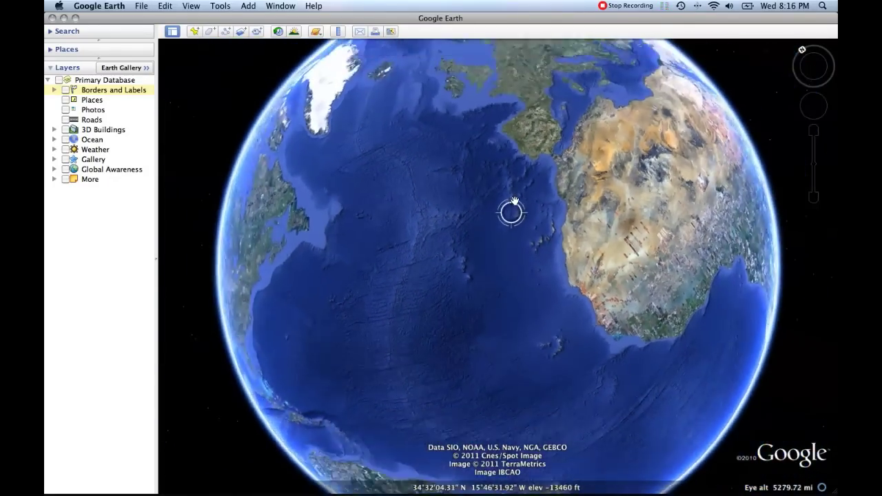
drag(470, 213, 583, 213)
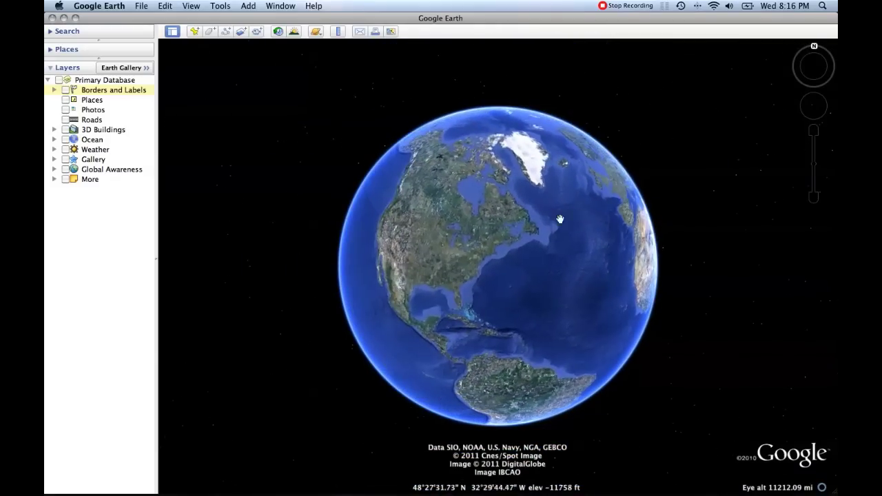
double_click(459, 229)
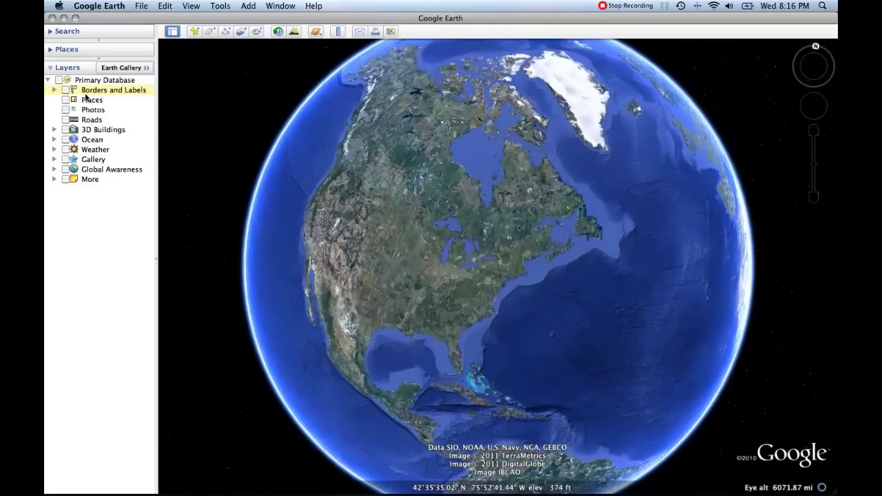
click(66, 90)
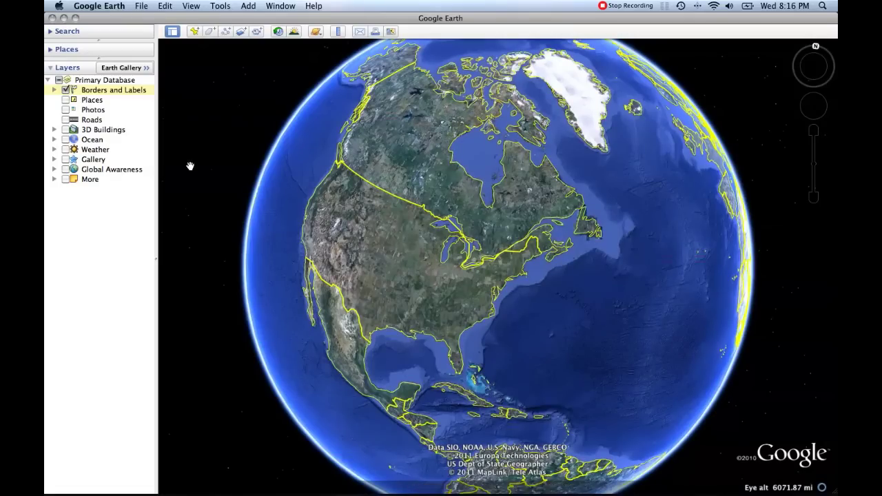
Step: Expand Borders and Labels and zoom into the Midwest around Iowa and Wisconsin
click(55, 90)
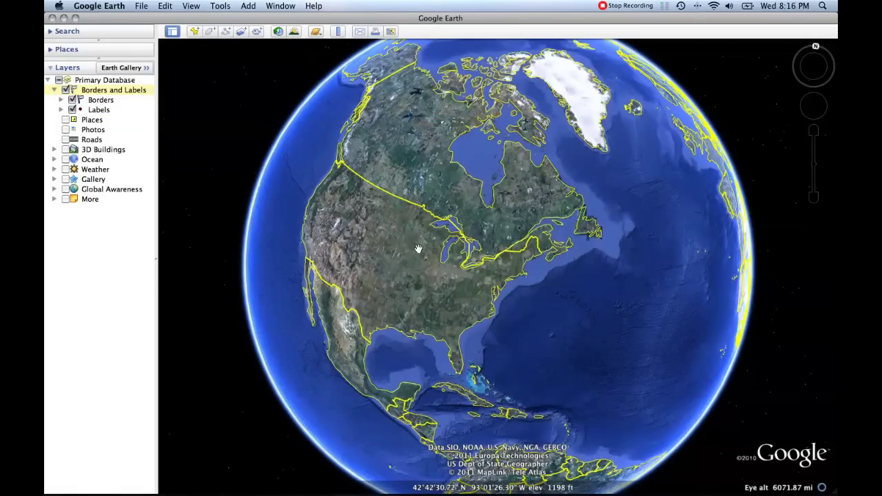
scroll(418, 248, up, 5)
scroll(418, 248, up, 5)
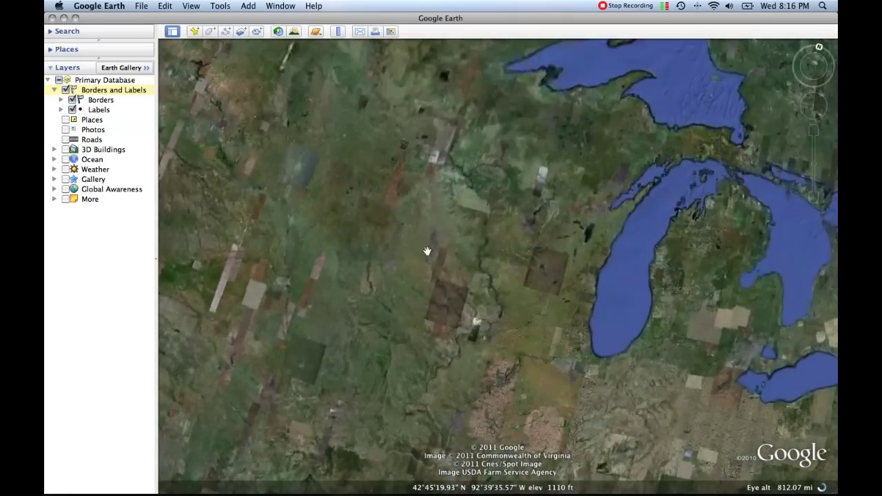
drag(508, 232, 457, 222)
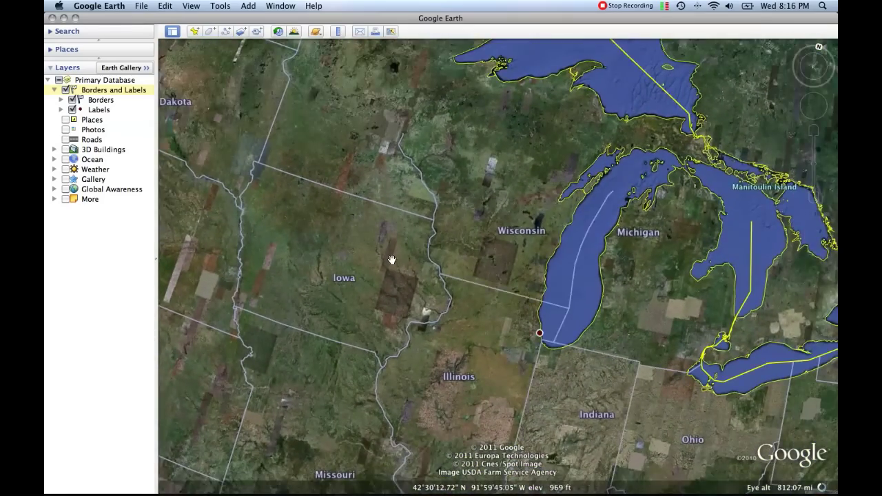
scroll(390, 258, up, 3)
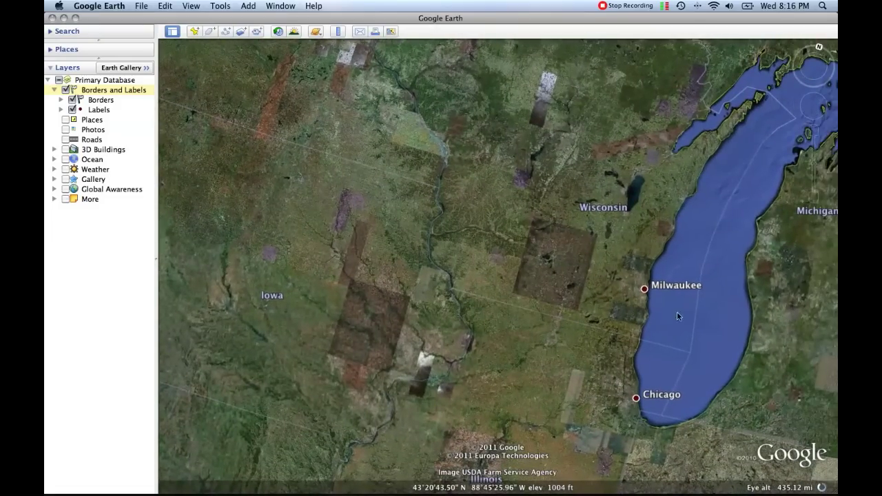
Step: Toggle the Labels sub-layer off and back on, then turn Borders off
click(72, 110)
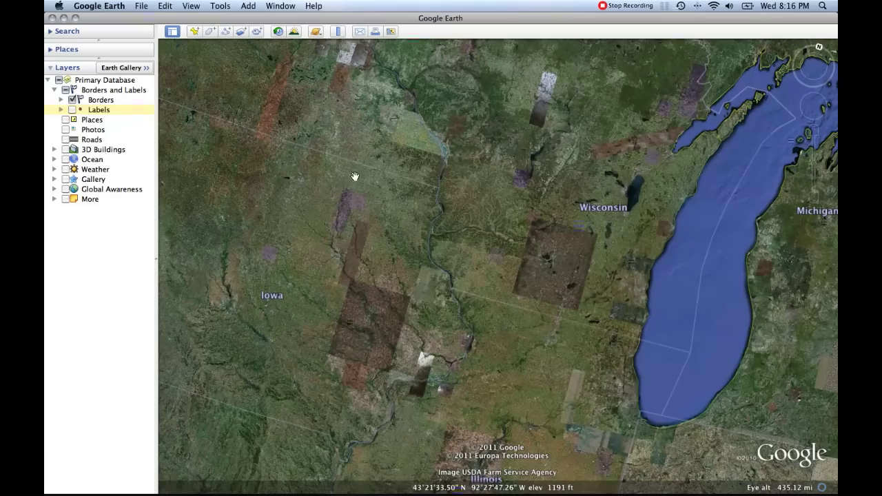
scroll(355, 176, down, 5)
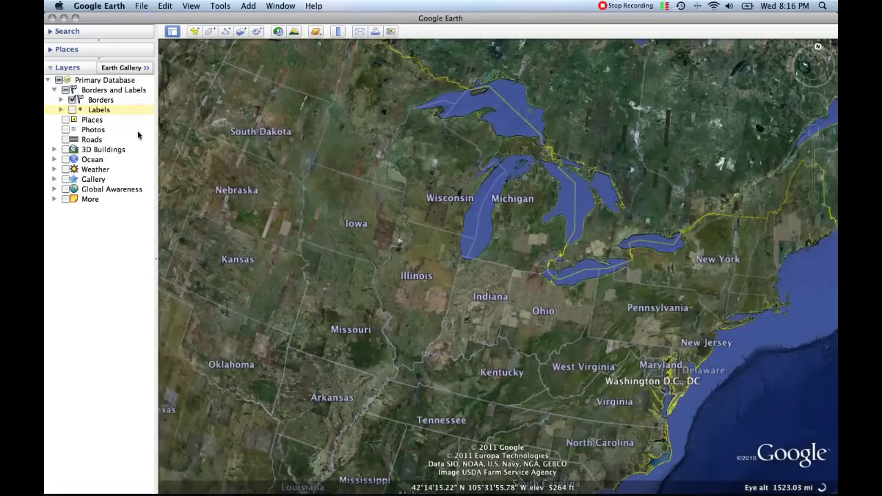
click(72, 110)
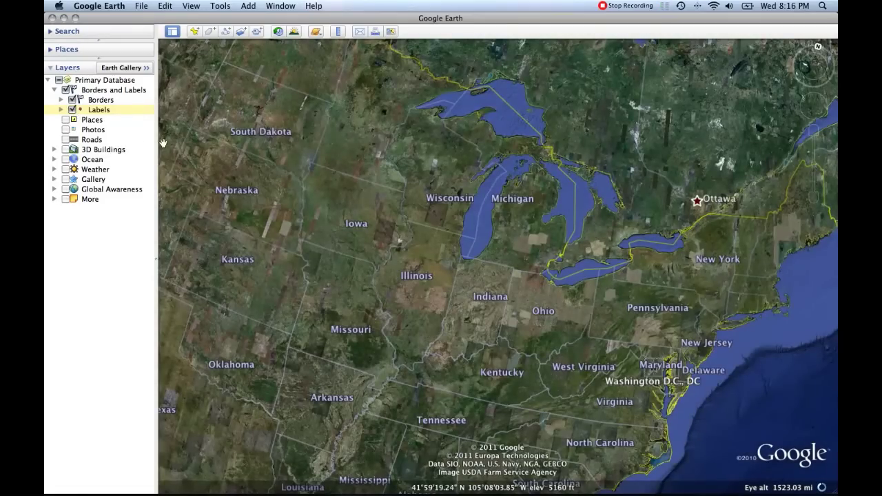
click(71, 100)
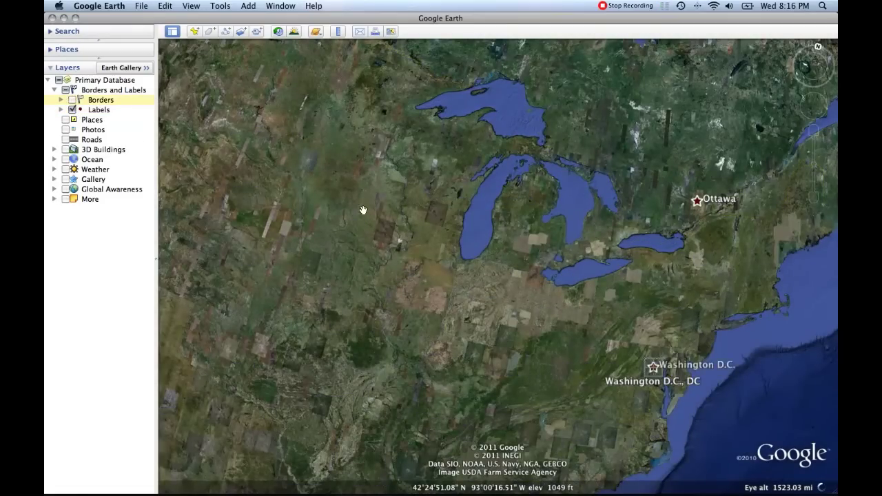
Step: Zoom into eastern Iowa and Wisconsin, turn Labels off, and collapse the layer group
double_click(379, 210)
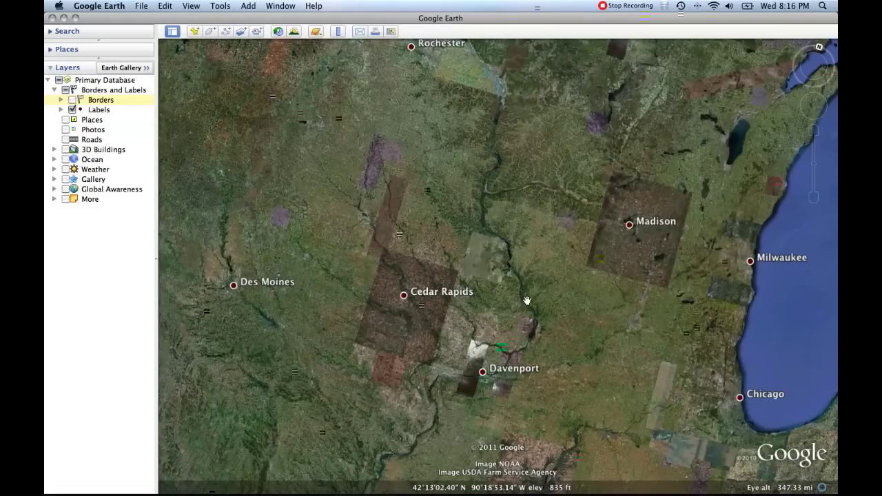
click(73, 109)
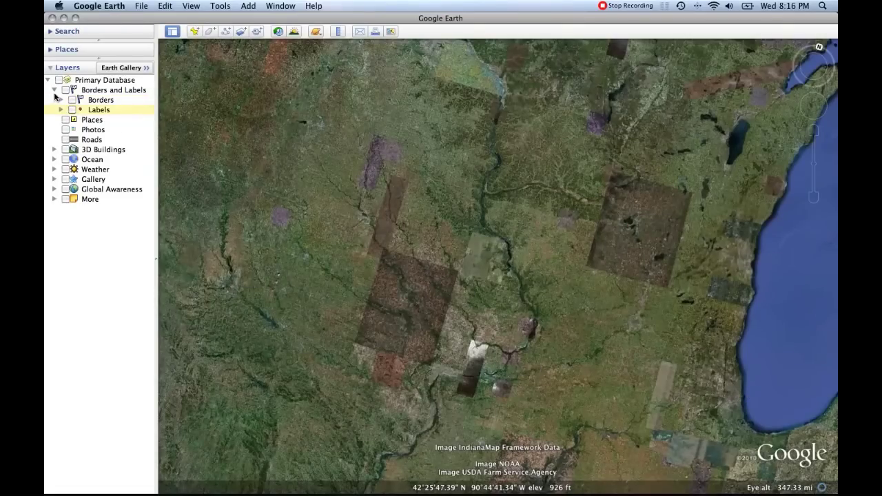
click(54, 90)
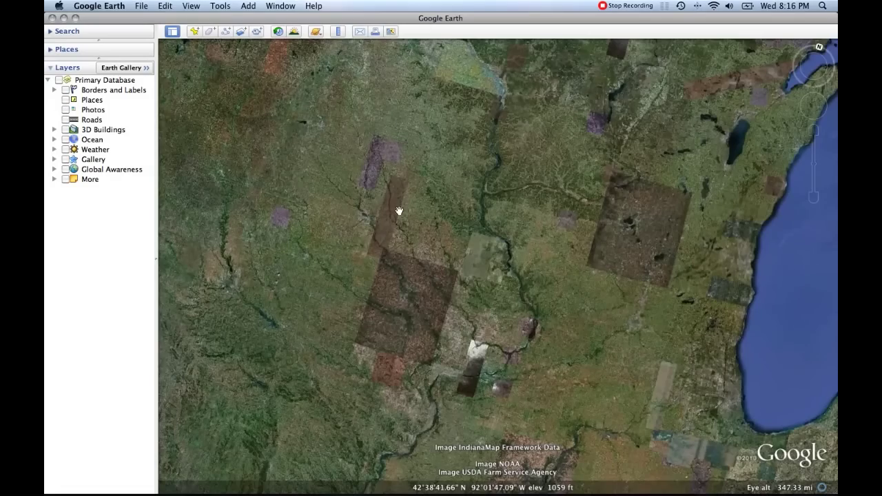
scroll(448, 211, down, 5)
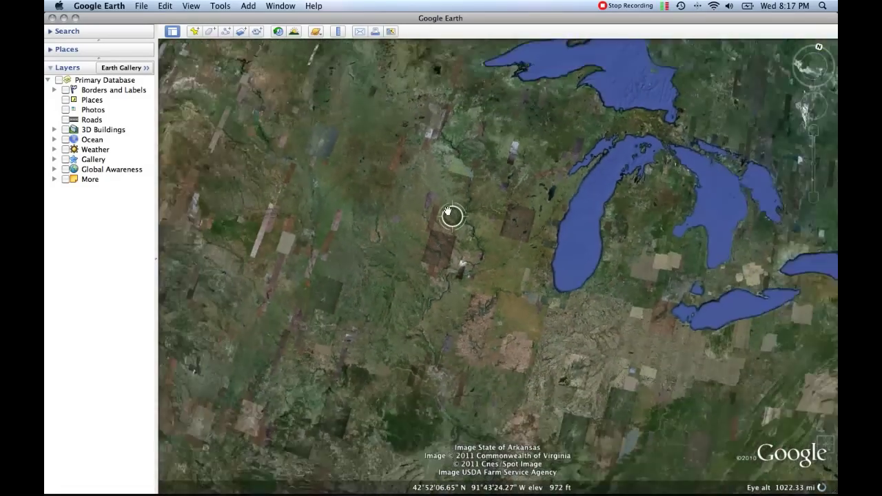